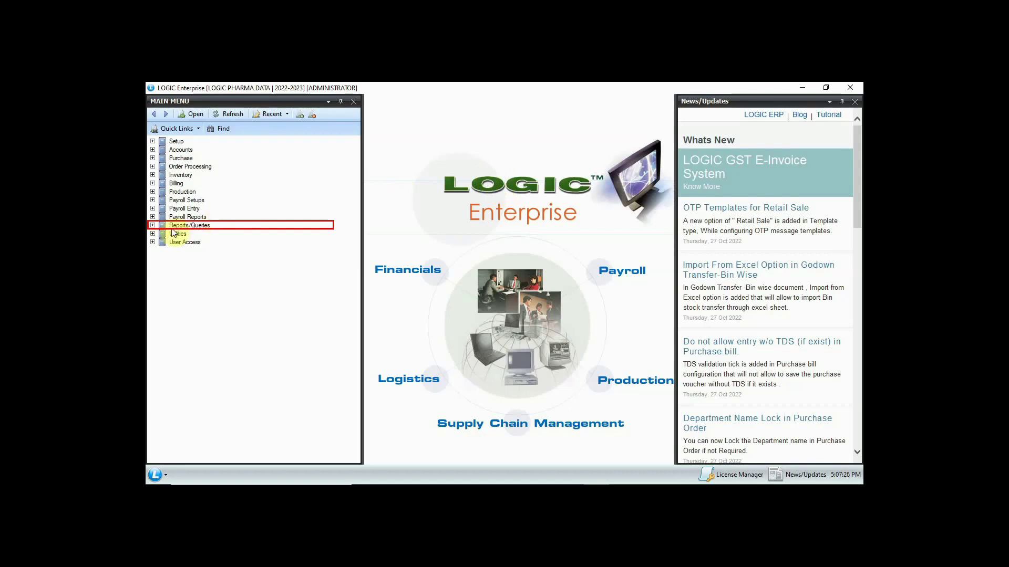
Open the Customer + Item Wise Sales Analysis report and choose the CUSTOMER WISE TOP/BOTTOM ANALYSIS configuration
click(153, 225)
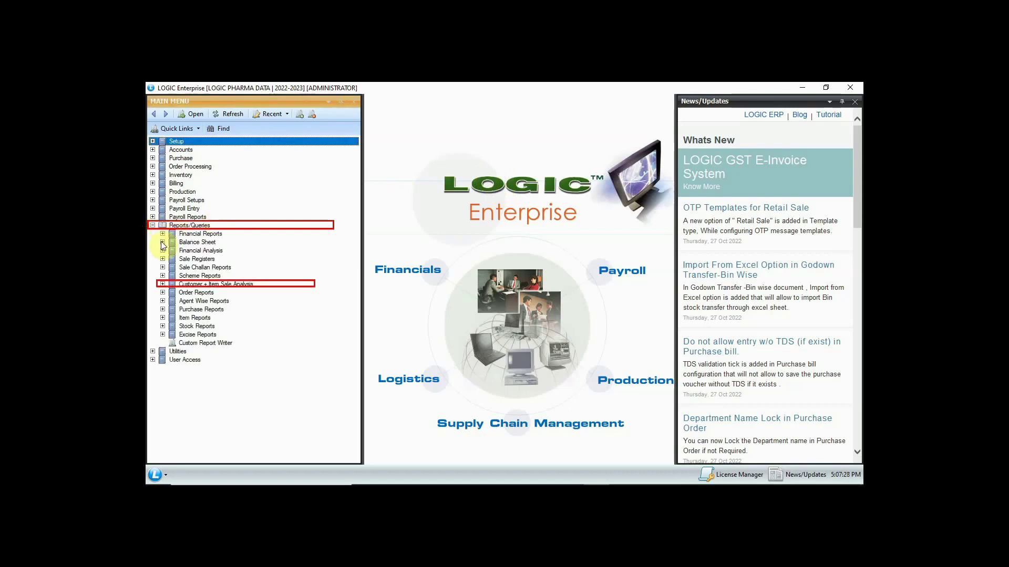
click(163, 284)
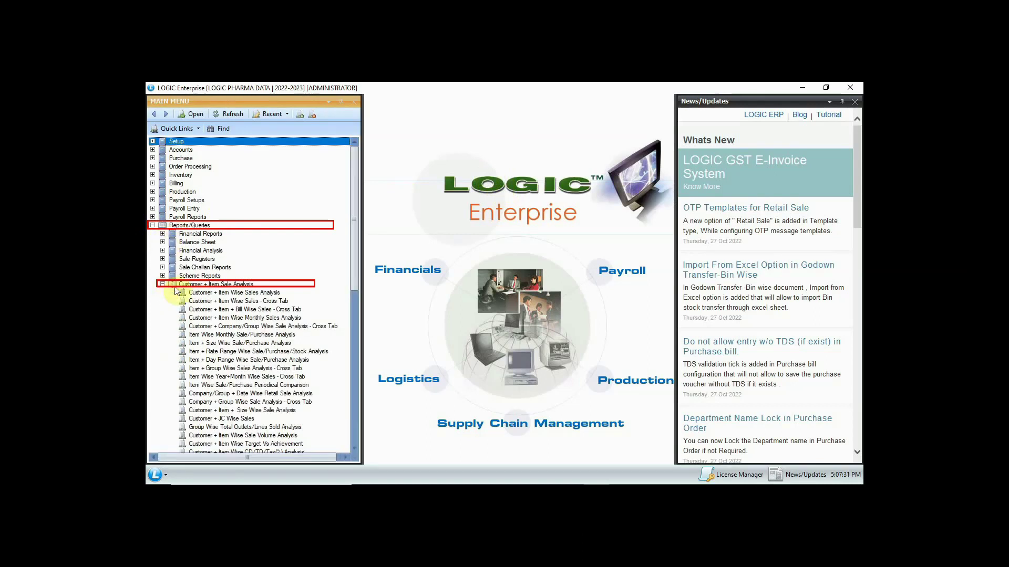
click(204, 293)
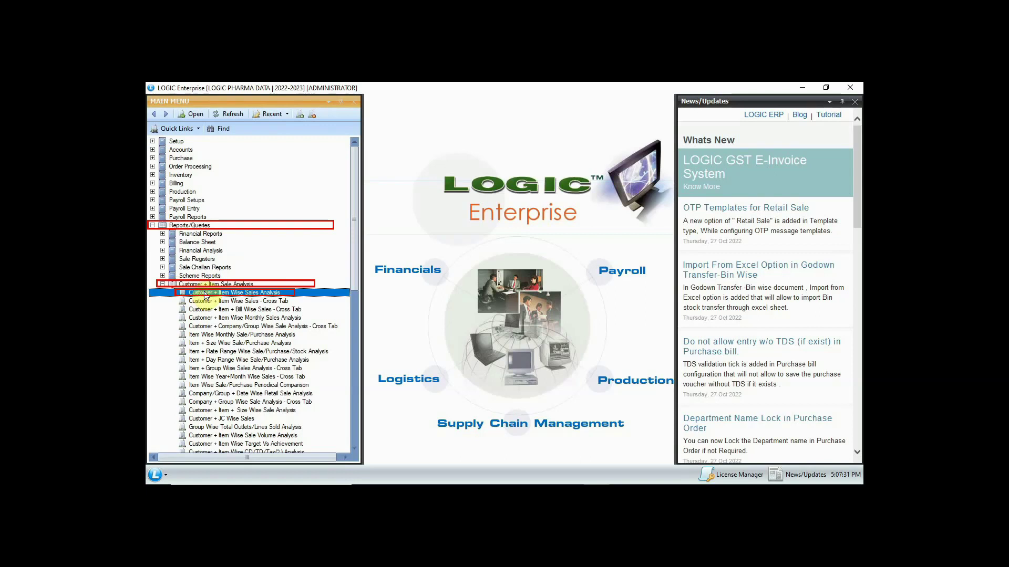
double_click(205, 293)
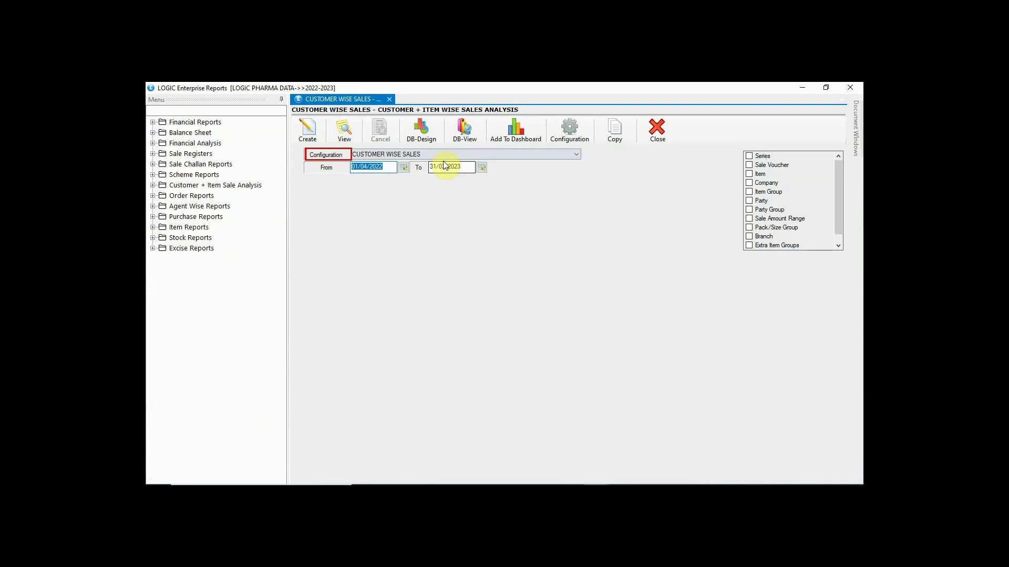
click(445, 155)
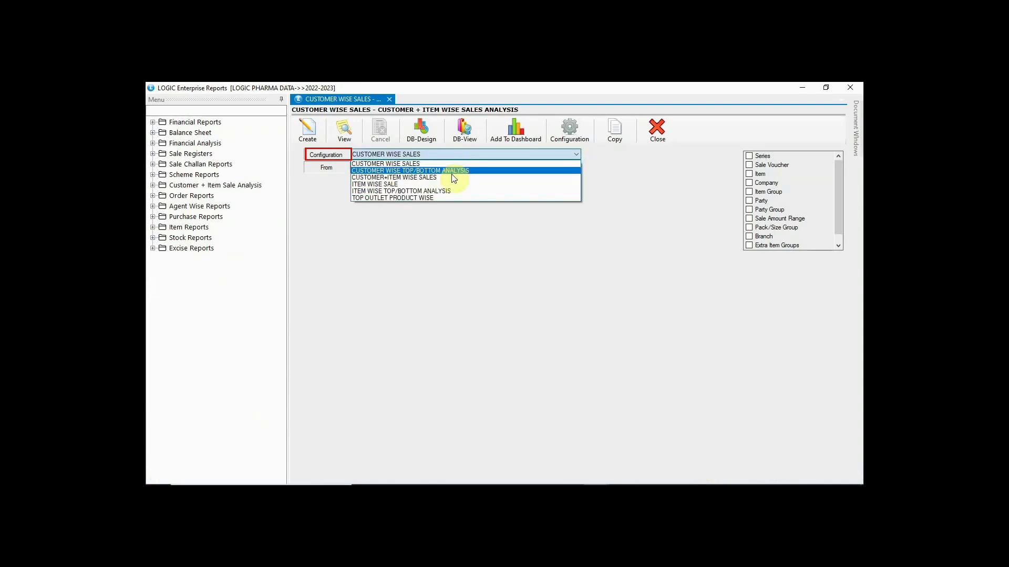
click(452, 172)
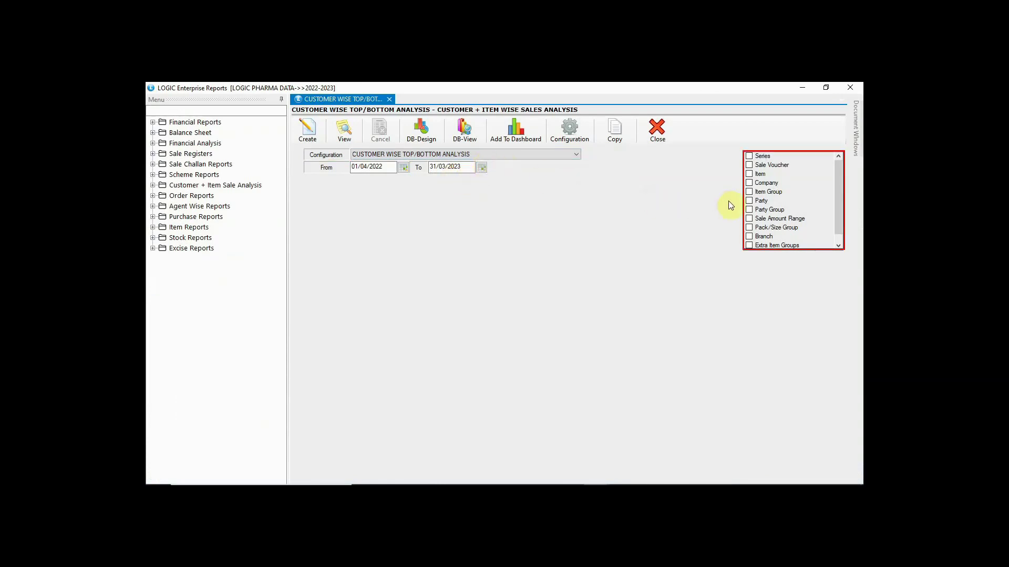
Filter the report by party group, using MARKET grouping level 1 with BARNALA selected, and create the report
click(749, 210)
click(521, 195)
click(519, 196)
click(447, 230)
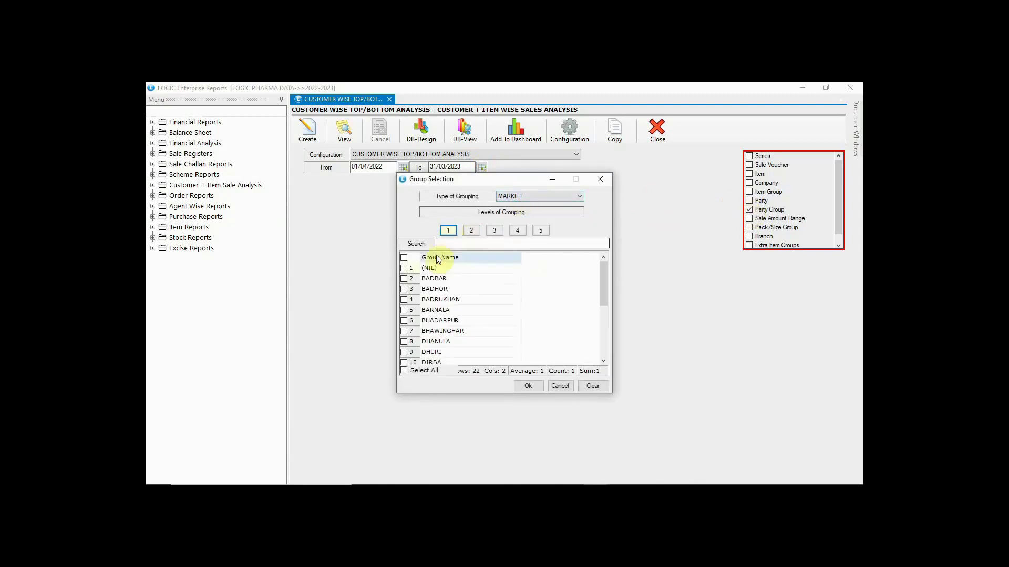
click(404, 310)
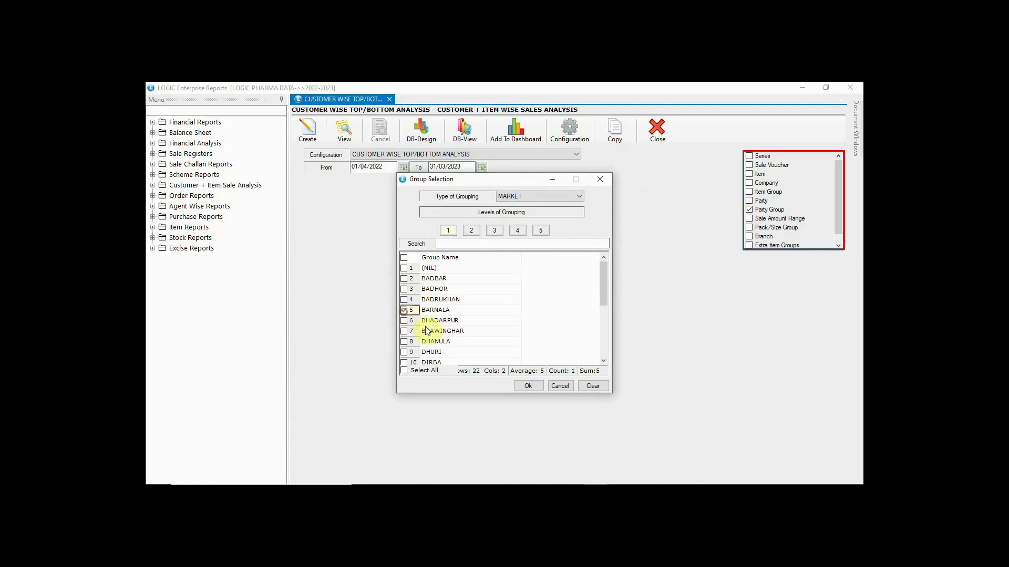
click(523, 386)
click(313, 138)
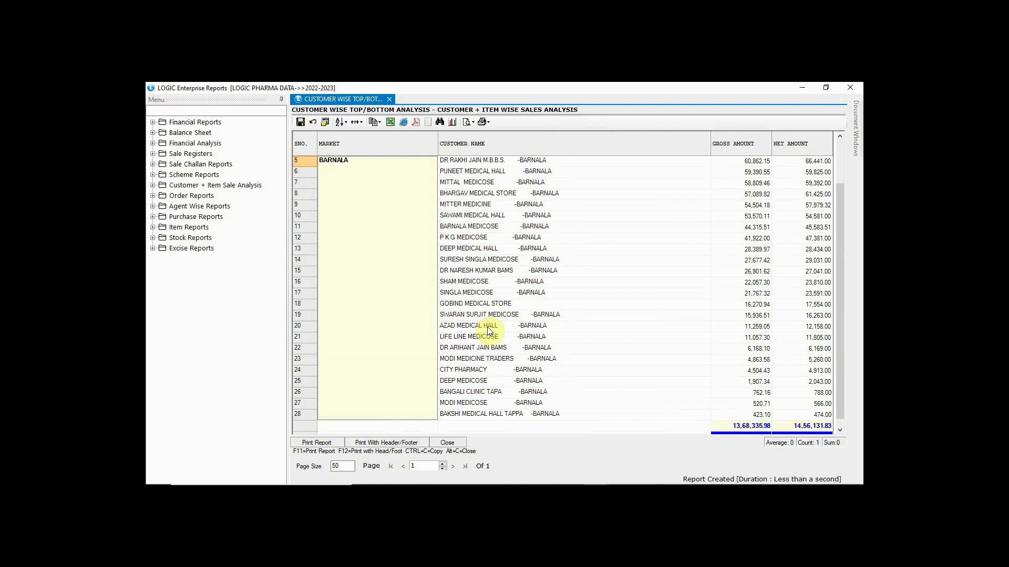
scroll(487, 327, up, 2)
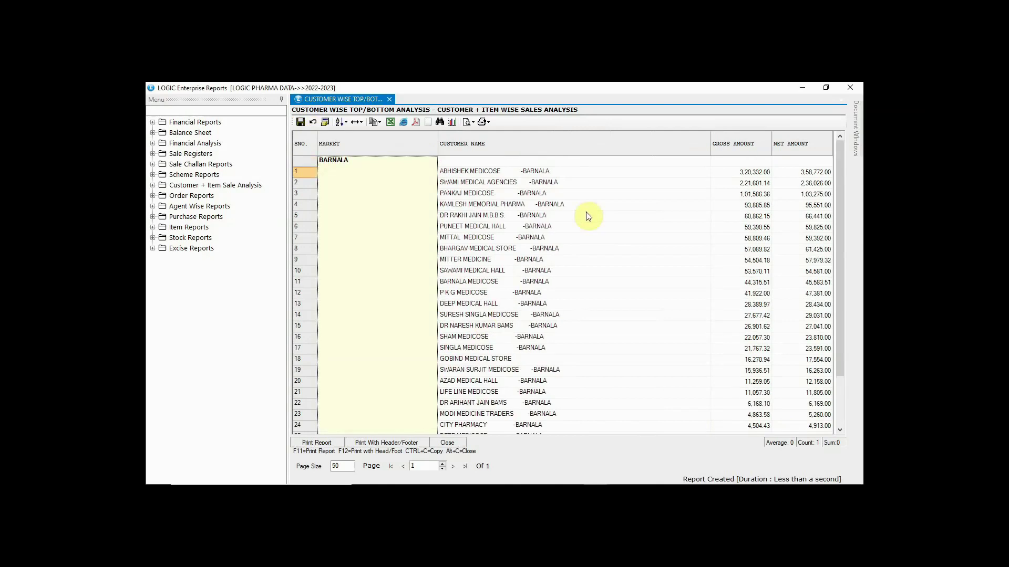
key(Up)
In the report's configuration, limit the output to the first 10 records
double_click(562, 305)
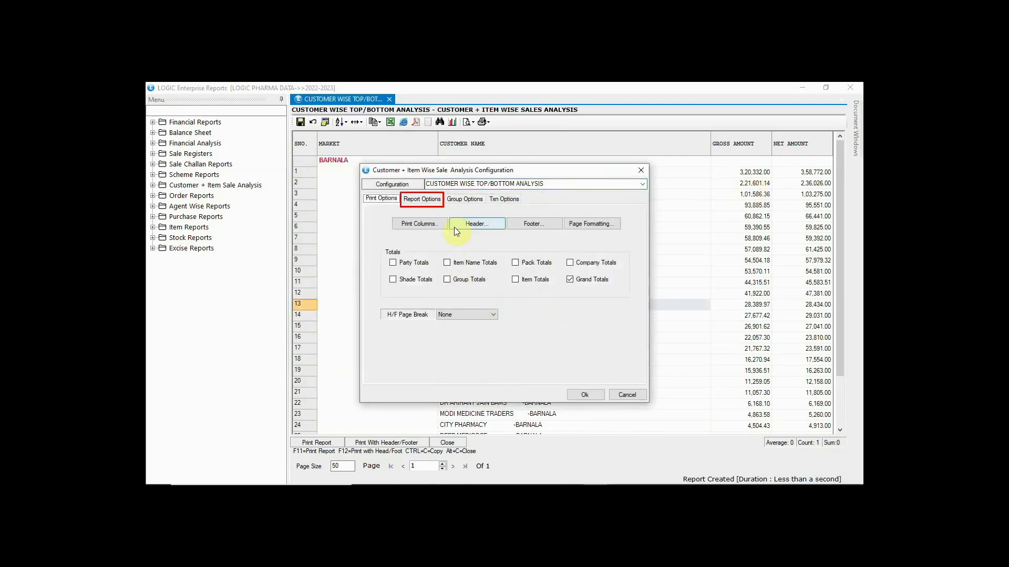
click(444, 204)
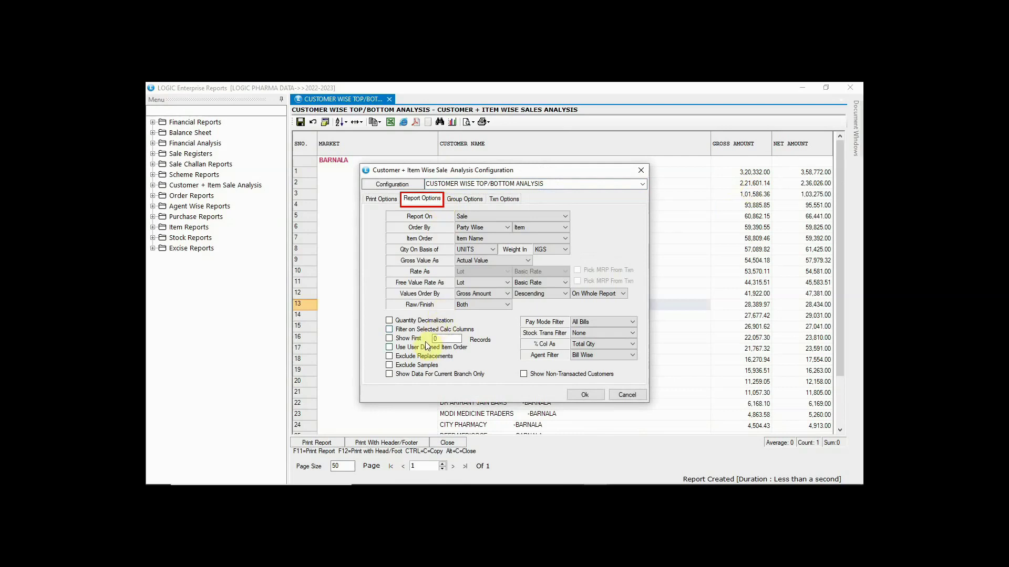
click(389, 339)
click(442, 339)
text(10)
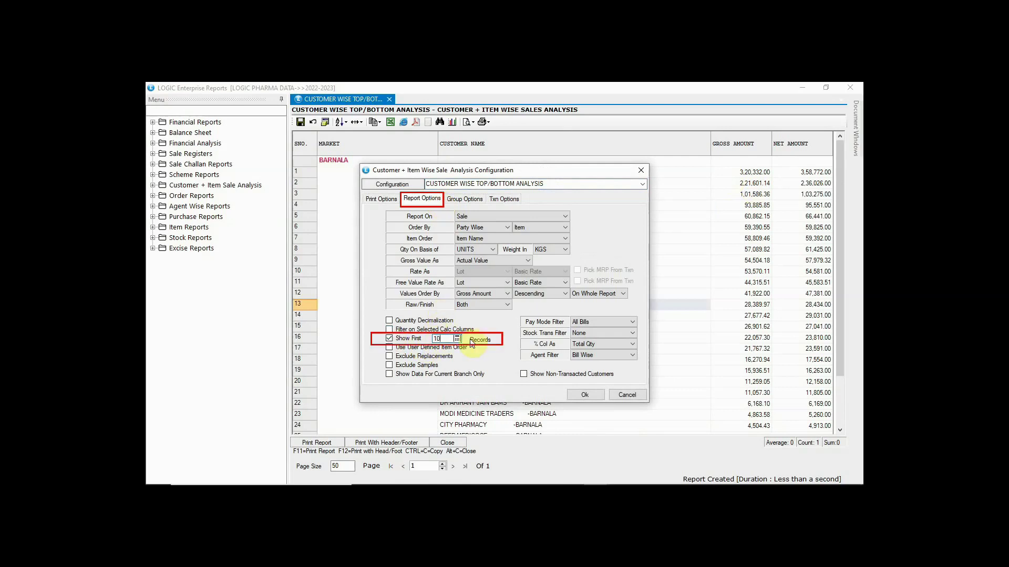
key(Tab)
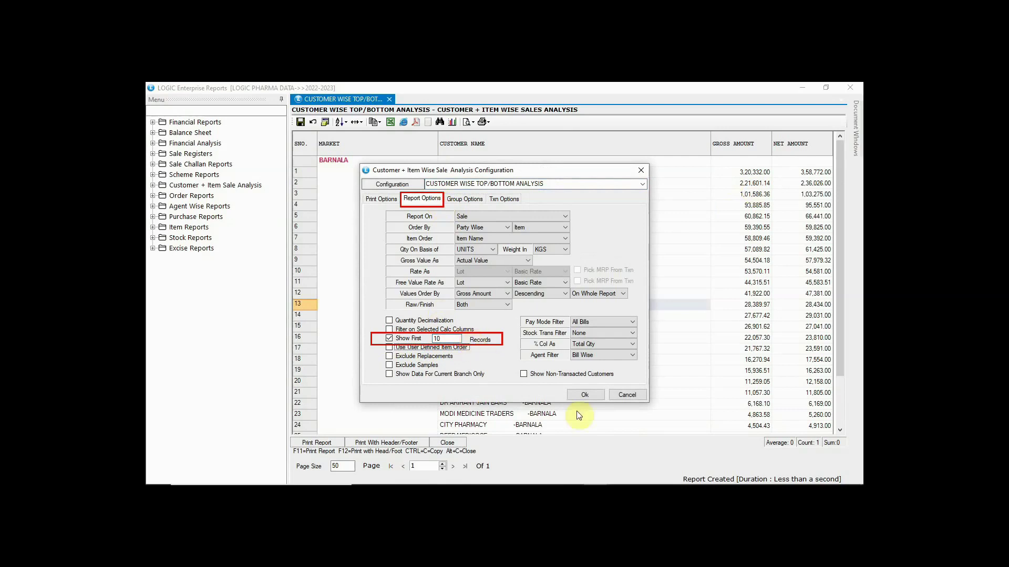
Set the gross amount values order to Descending and save the configuration to regenerate the customer report
click(543, 293)
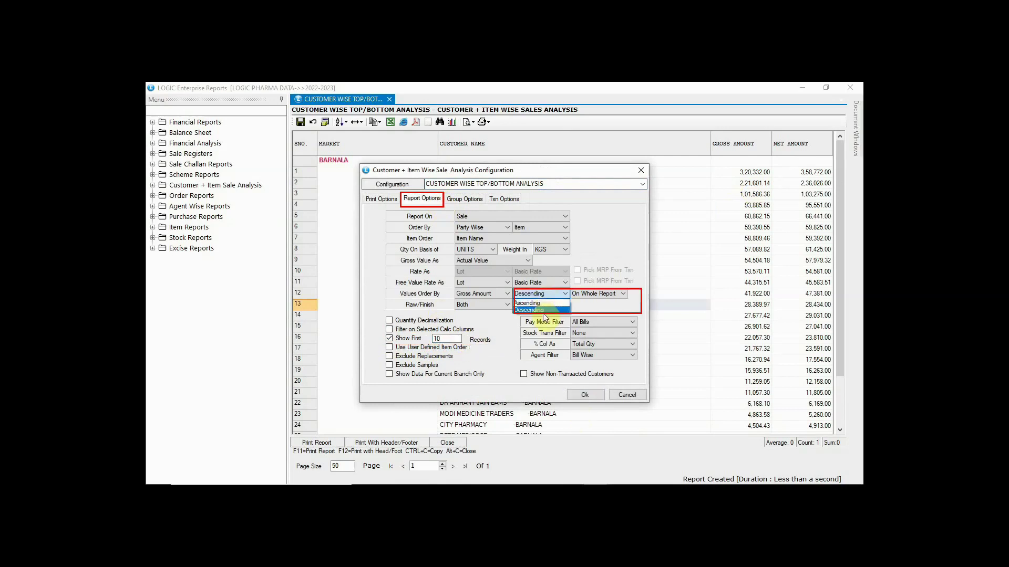
click(543, 311)
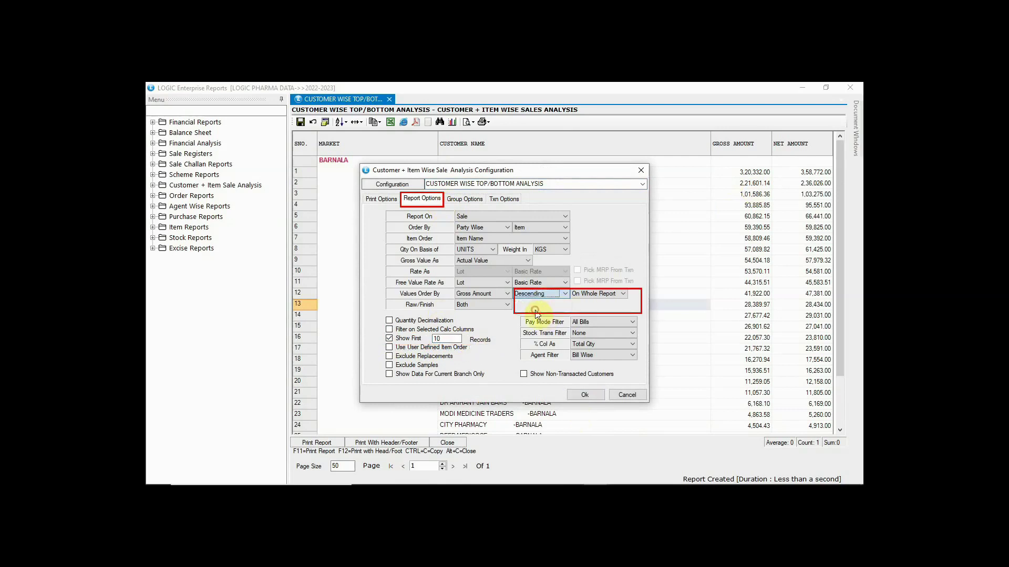
click(588, 395)
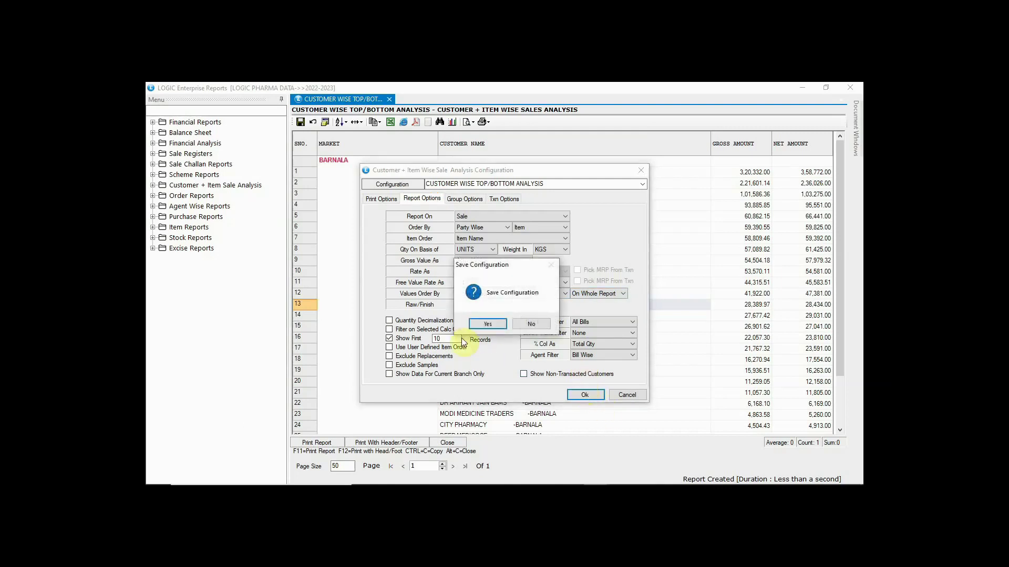
click(487, 327)
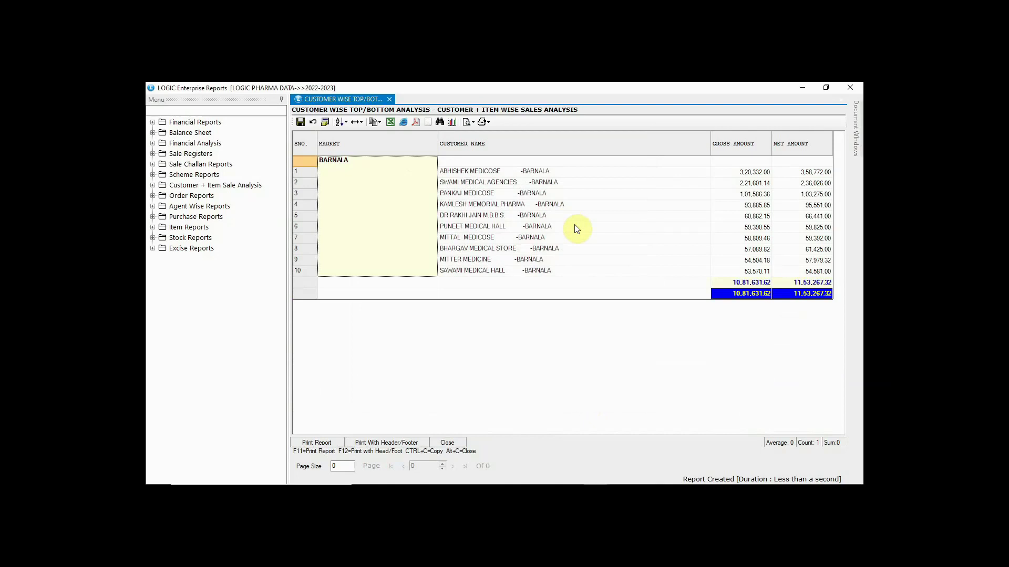
Change the customer report's values order to Ascending and save the configuration to list the bottom customers
double_click(577, 229)
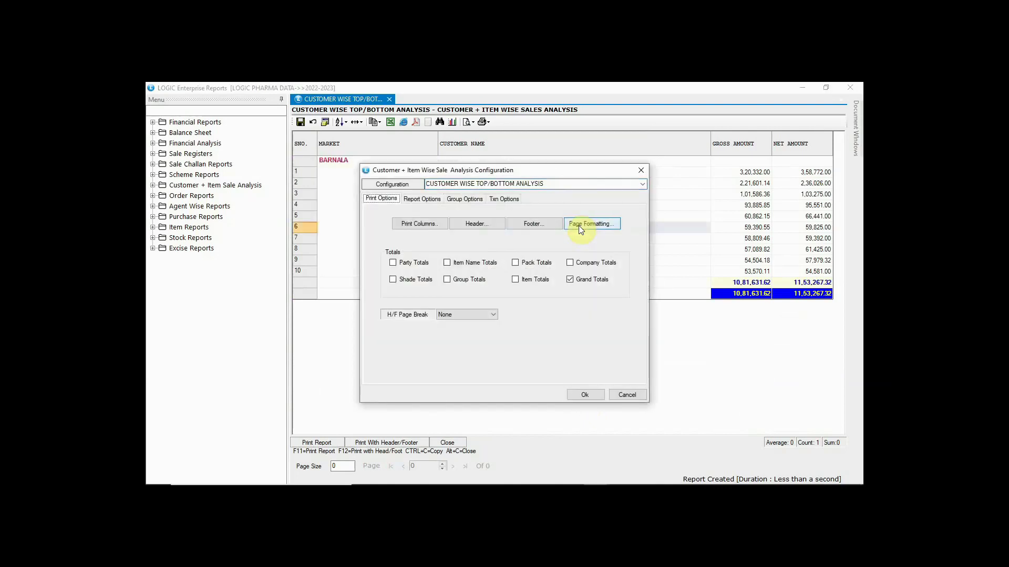
click(430, 205)
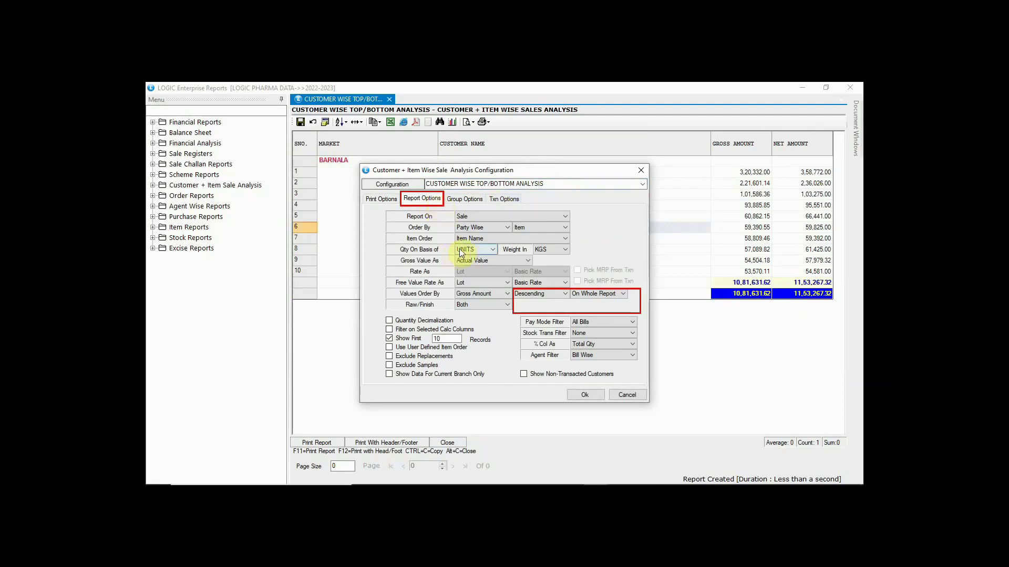
click(547, 296)
click(543, 307)
click(585, 395)
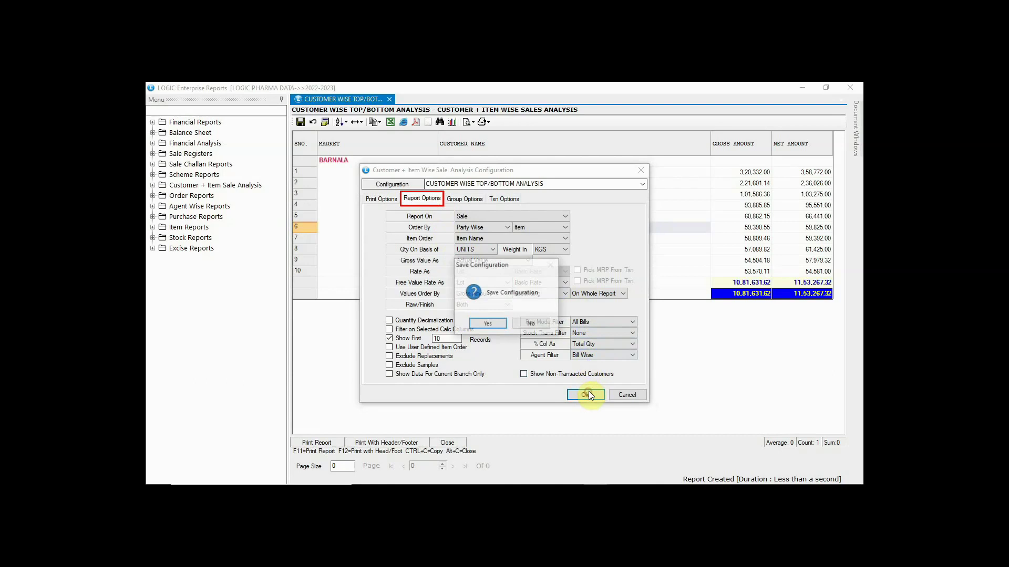
click(493, 329)
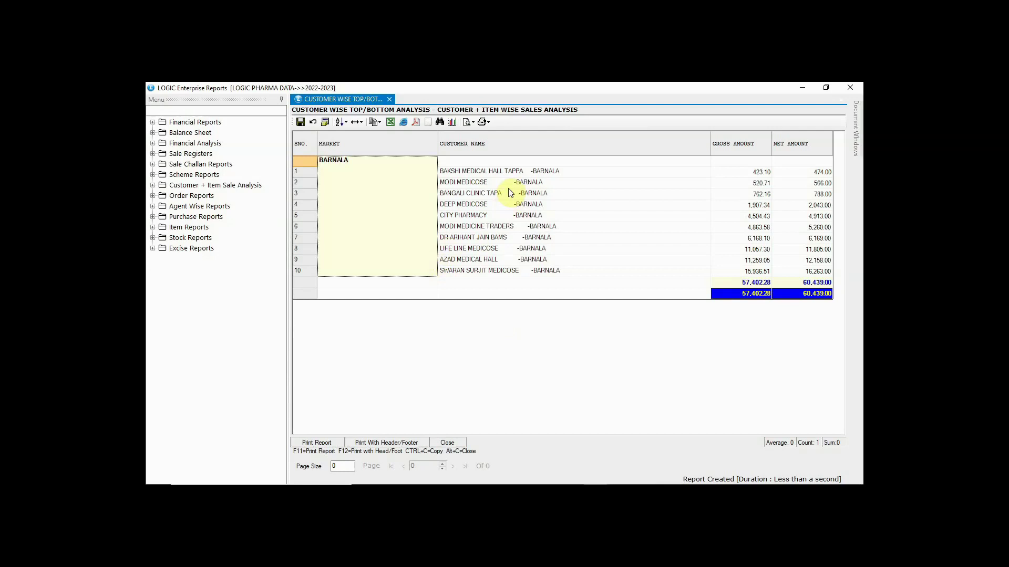
Close the customer report output and switch to the ITEM WISE TOP/BOTTOM ANALYSIS configuration
click(389, 100)
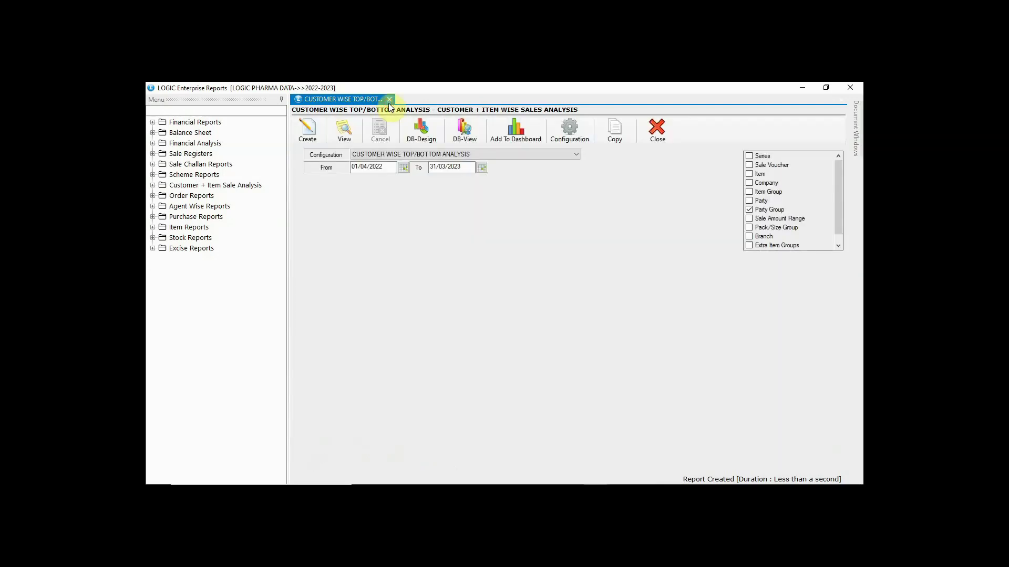
click(423, 155)
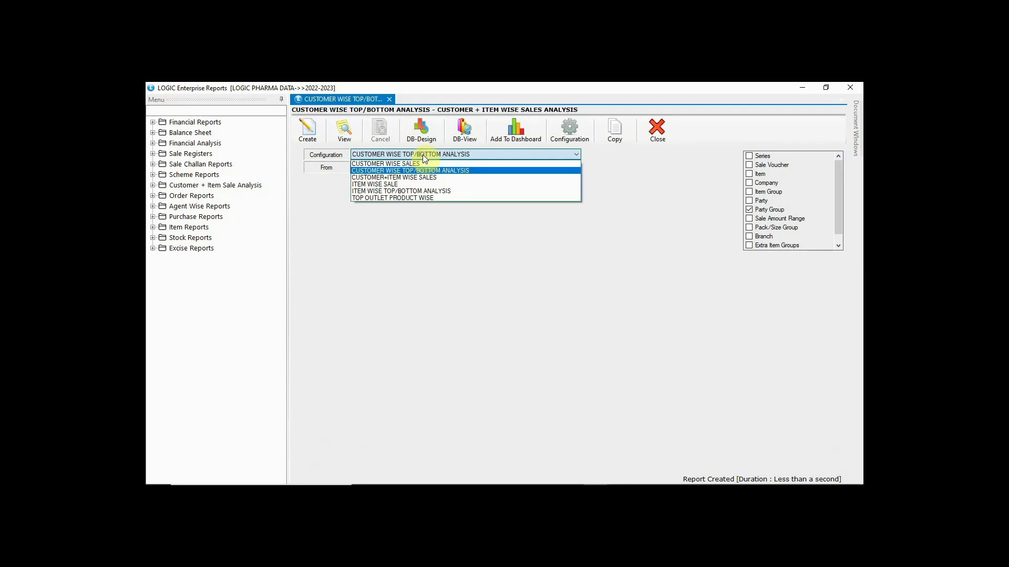
click(423, 191)
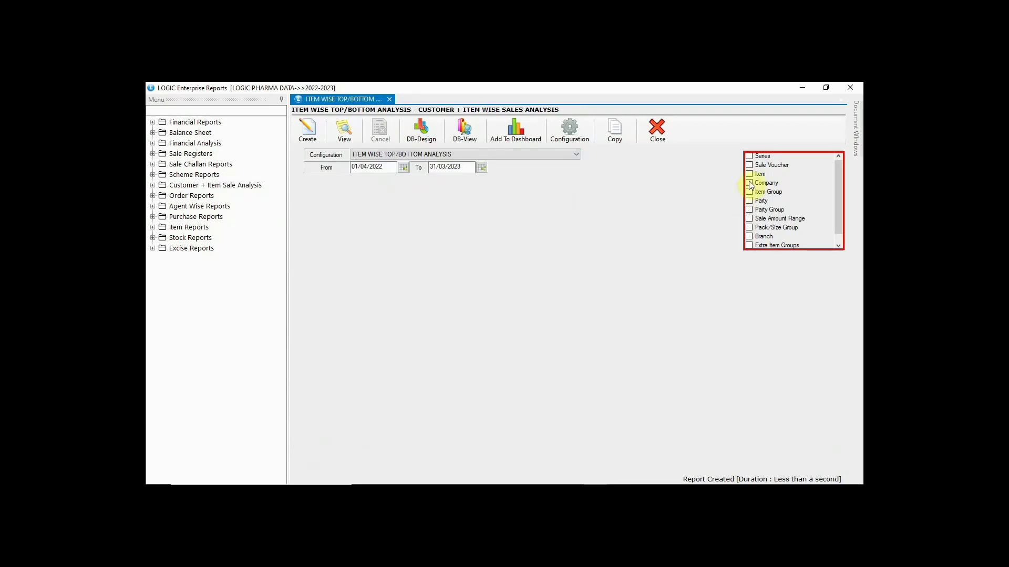
Filter by item group, using DIVISION as horizontal group level, grouping level 1, and the SIMULANTS group
click(750, 192)
click(506, 200)
click(508, 219)
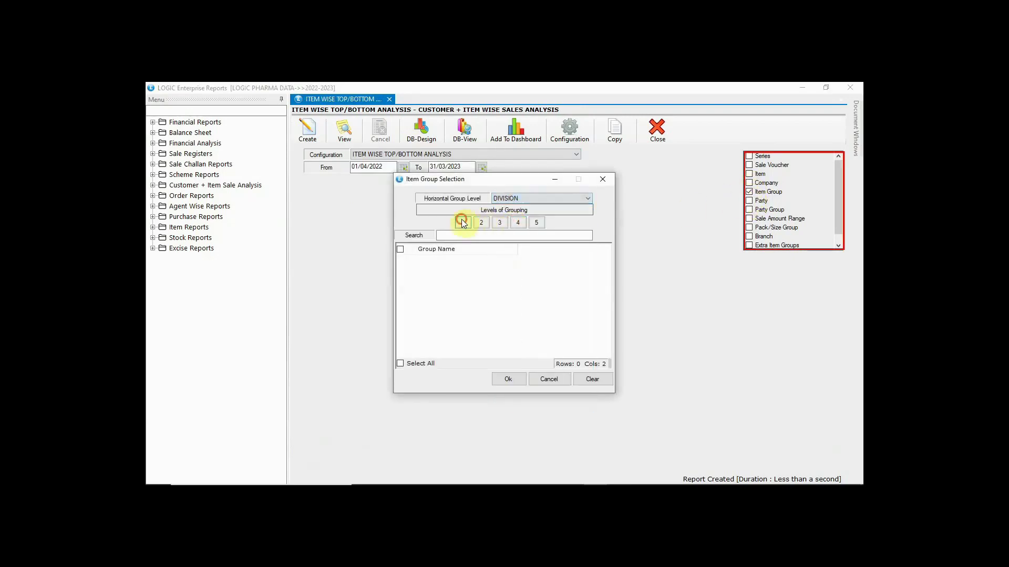
click(462, 223)
click(400, 313)
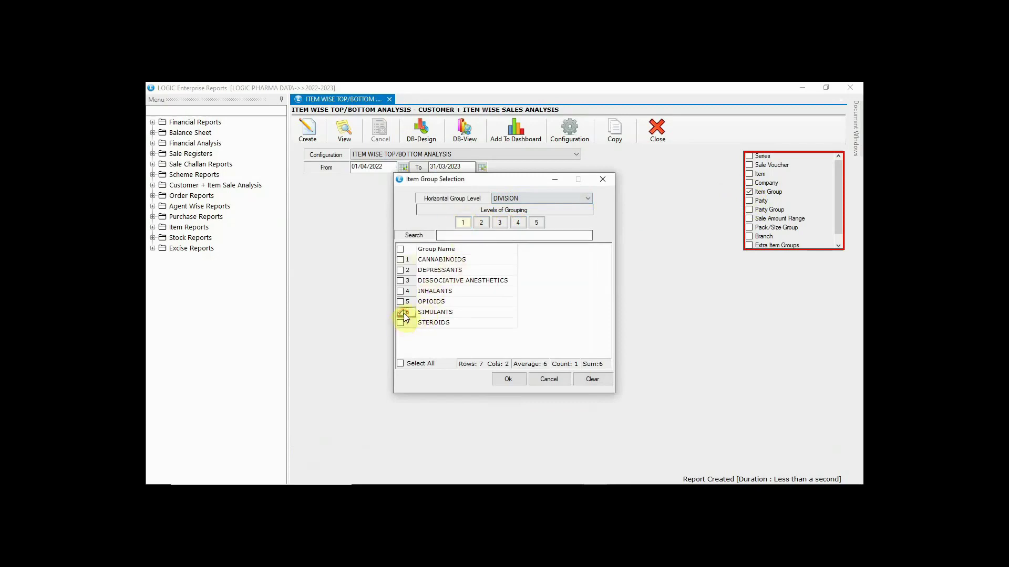
click(508, 380)
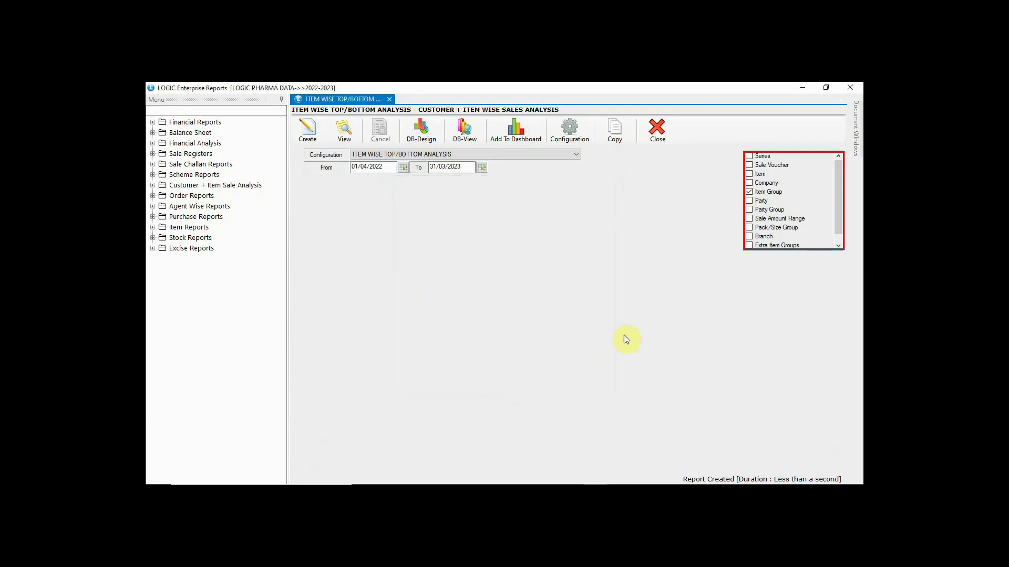
Add a company filter for ABBOT GENRIC and create the item-wise report
click(750, 184)
click(386, 221)
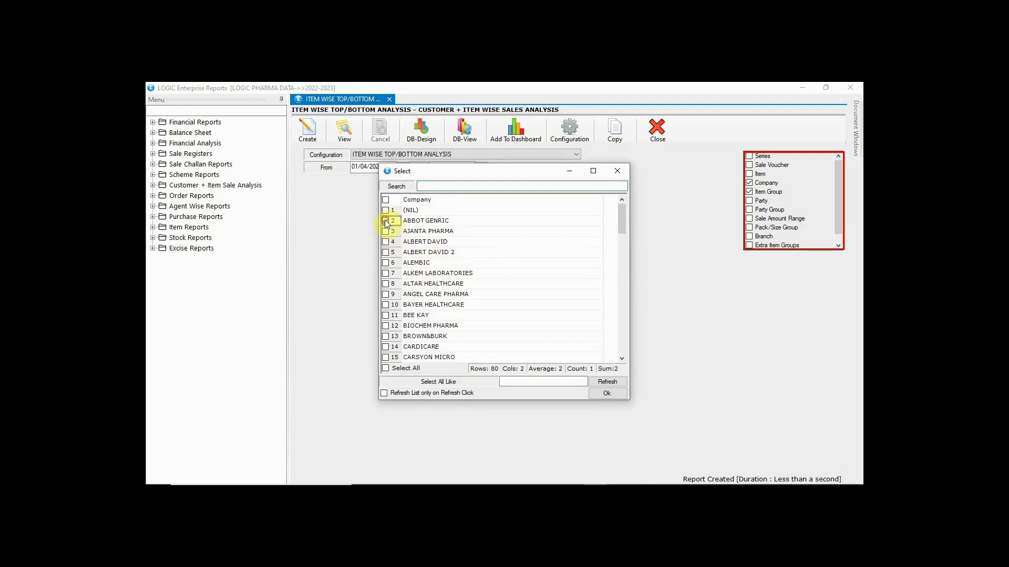
click(607, 393)
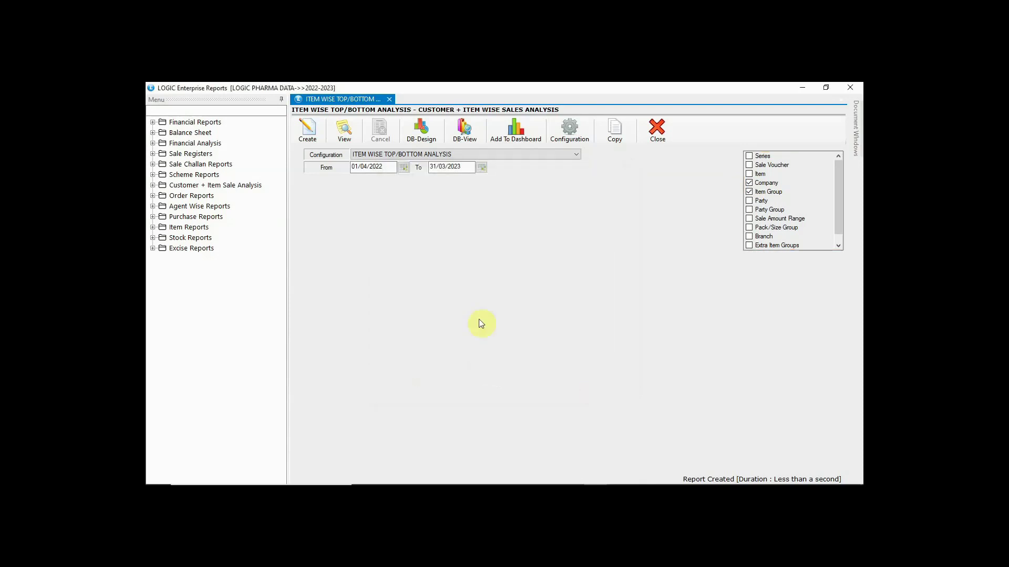
click(308, 129)
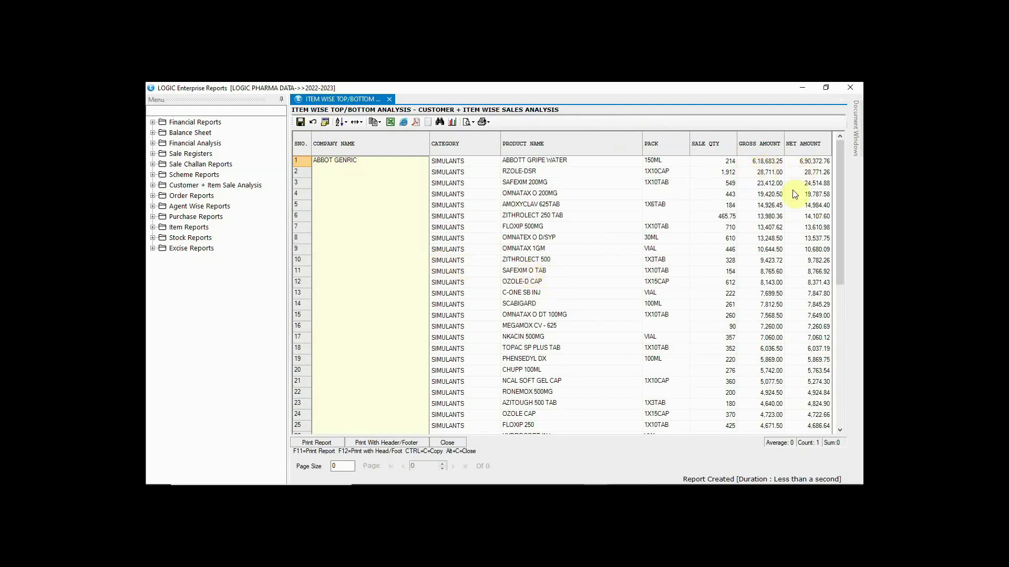
scroll(799, 221, down, 5)
scroll(799, 220, up, 5)
Limit the item-wise report to the first 10 records and save its configuration
double_click(558, 294)
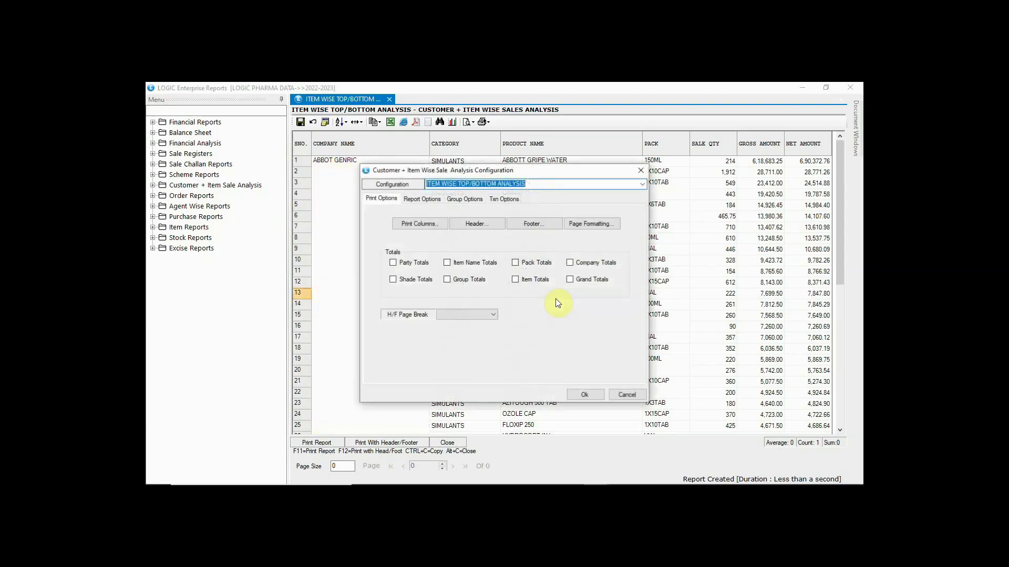
click(422, 198)
click(389, 339)
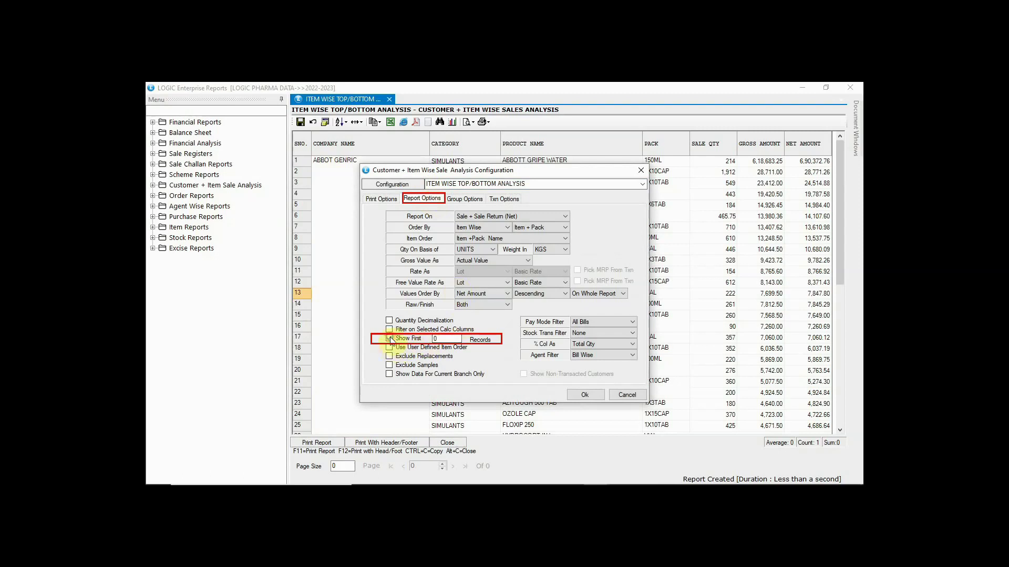
click(436, 340)
text(10)
click(589, 394)
click(488, 325)
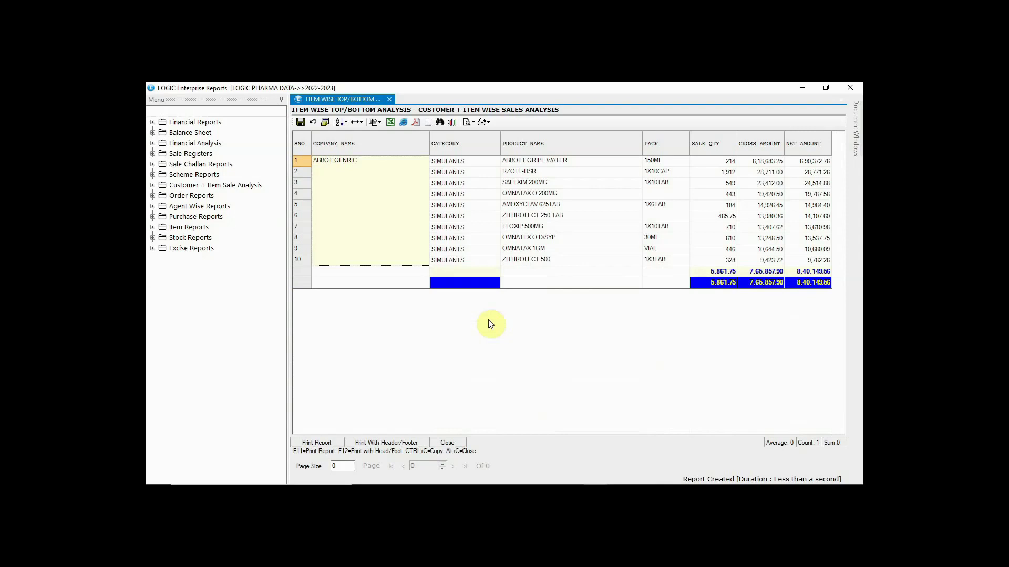
Change the item-wise report's values order to Ascending and save the configuration to list the bottom items
click(523, 217)
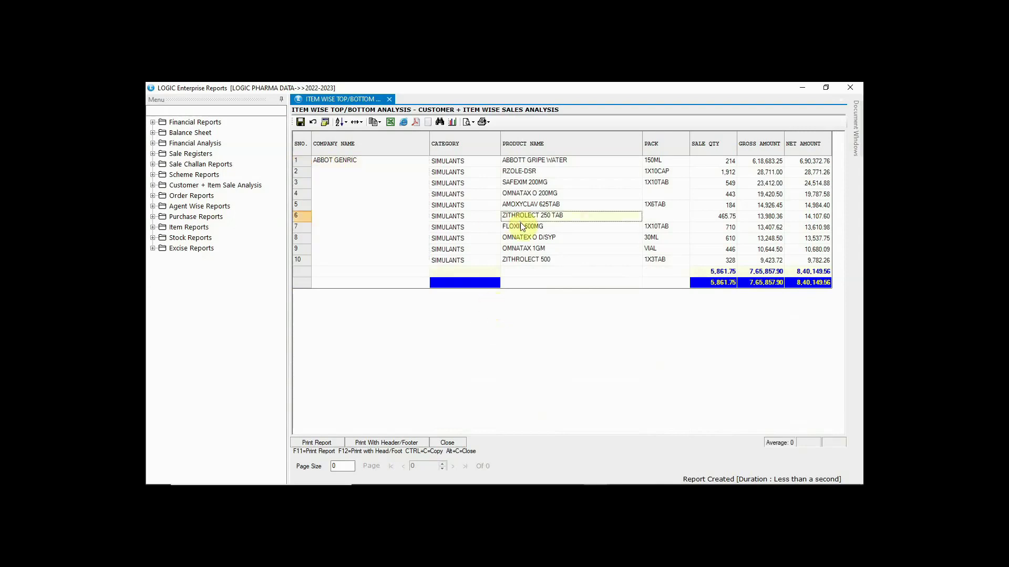
key(F2)
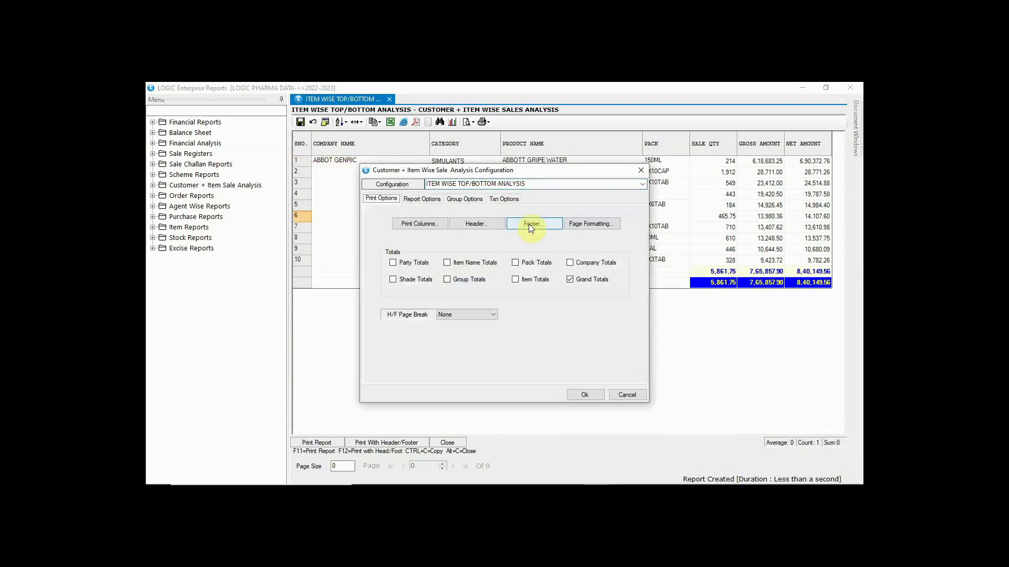
click(433, 203)
click(557, 296)
click(557, 307)
click(586, 396)
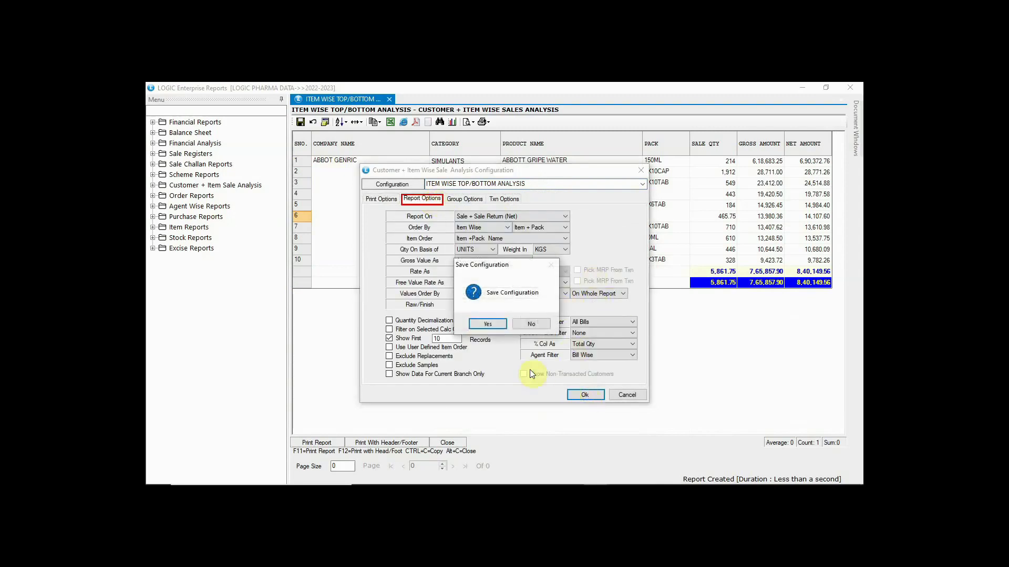
click(490, 324)
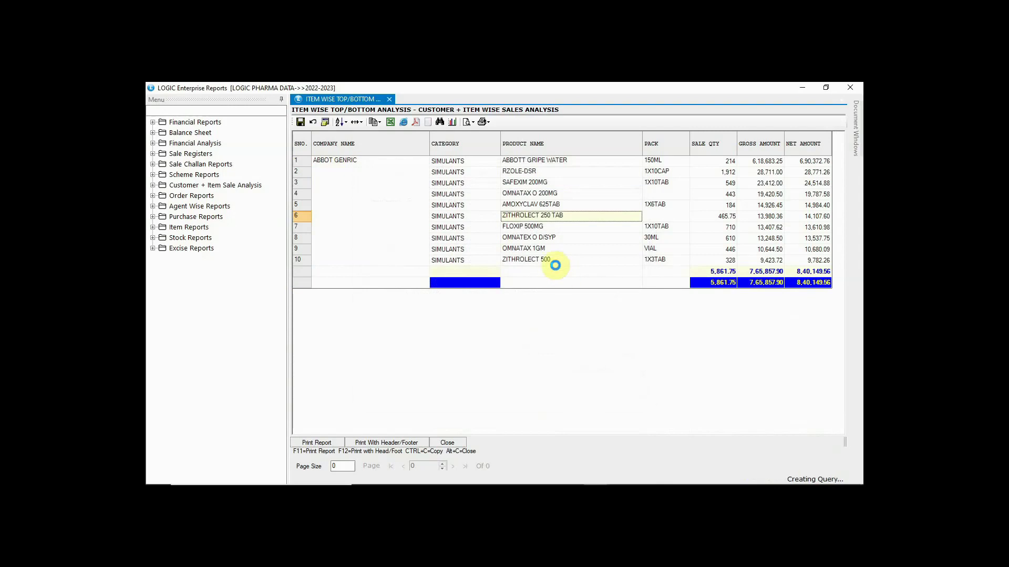